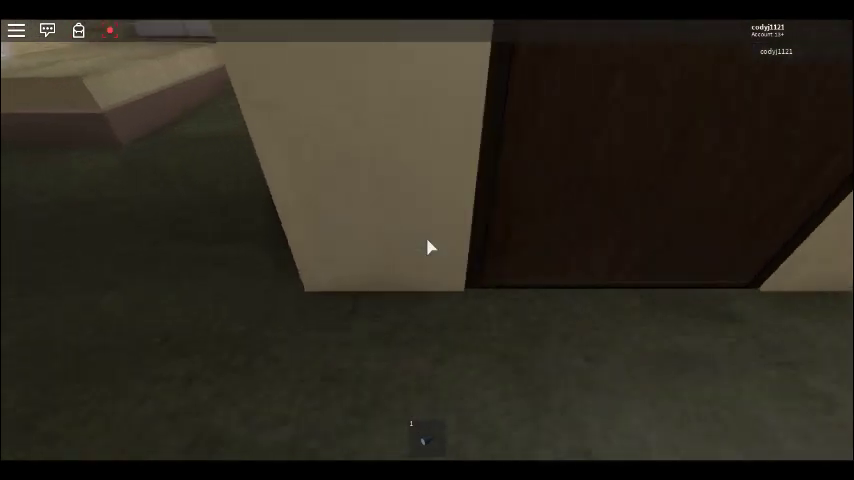
Walk through the clean suite into the bathroom to view its shower curtain and toilet.
key("w")
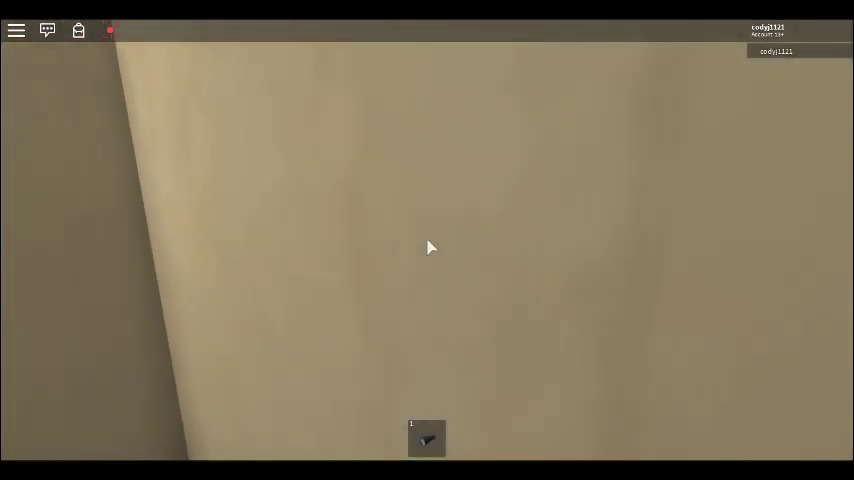
key("a")
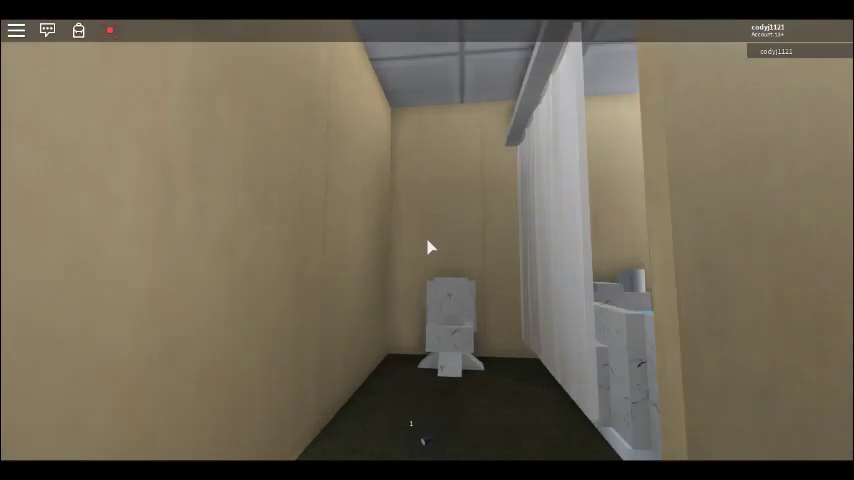
key("w")
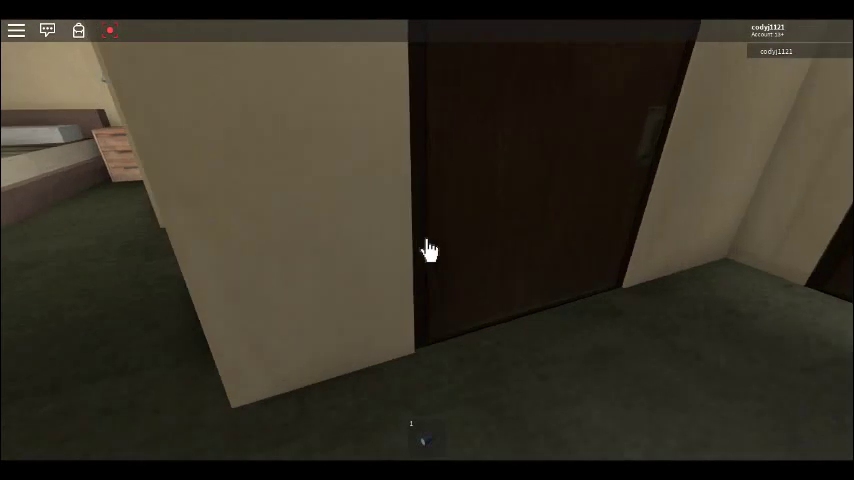
left_click(430, 250)
key("w")
key("w")
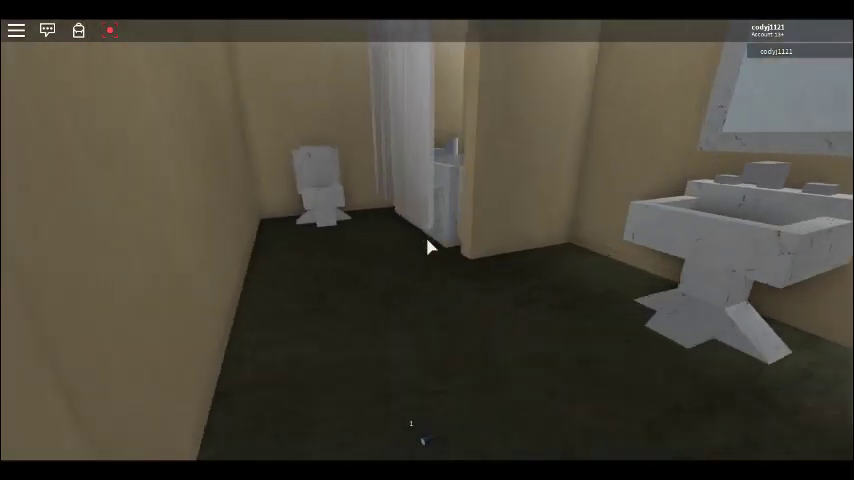
left_click_drag(430, 248, 430, 248)
Enter the hotel-style bedroom and walk past the bed and nightstand to the closet doors.
key("s")
left_click(430, 250)
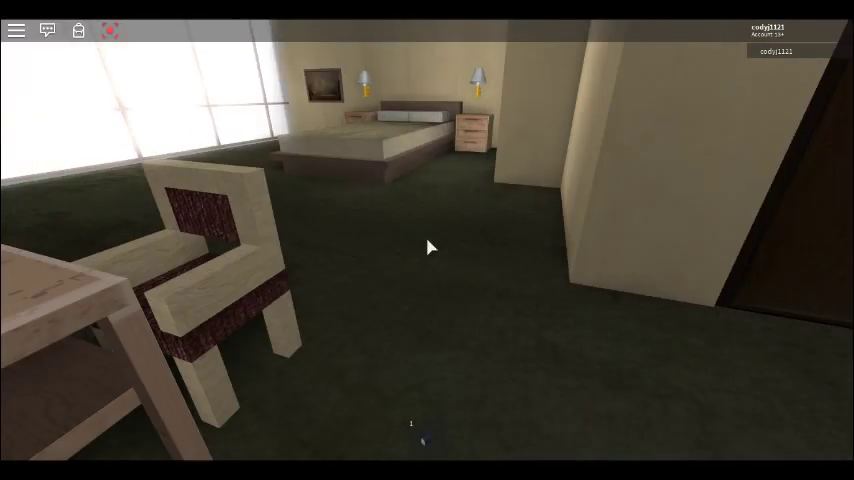
key("w")
key("w")
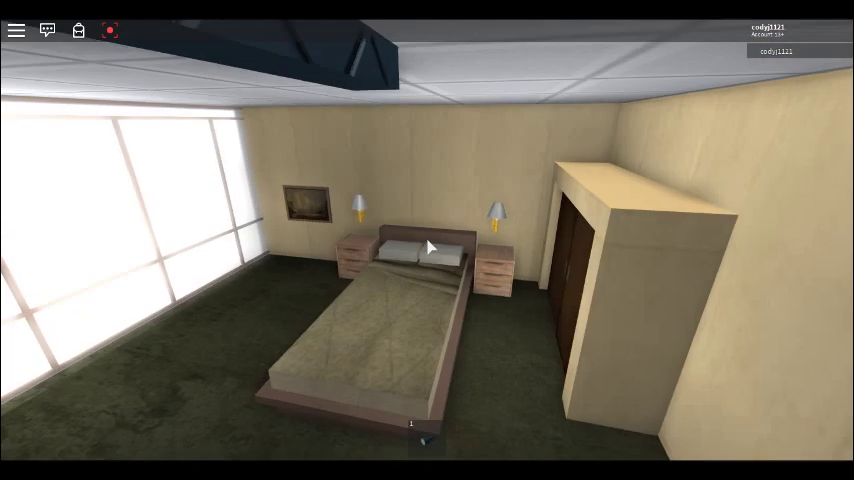
left_click_drag(430, 248, 430, 248)
key("w")
key("w")
key("w")
key("w")
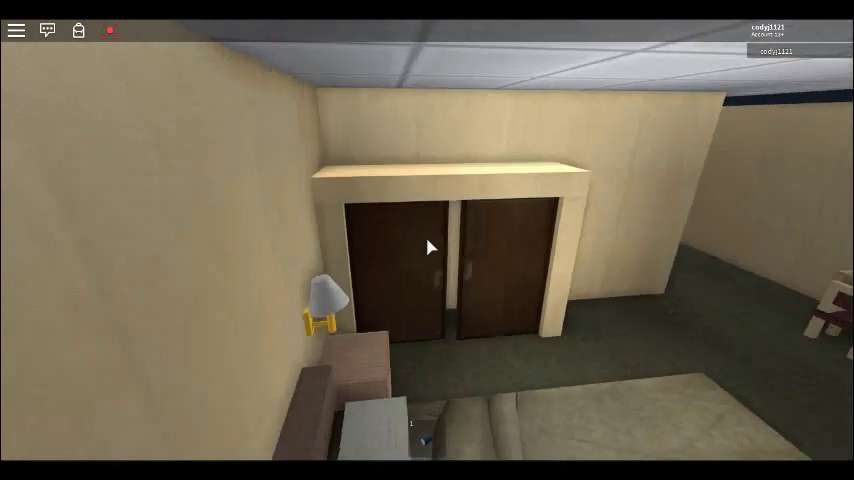
key("w")
key("w")
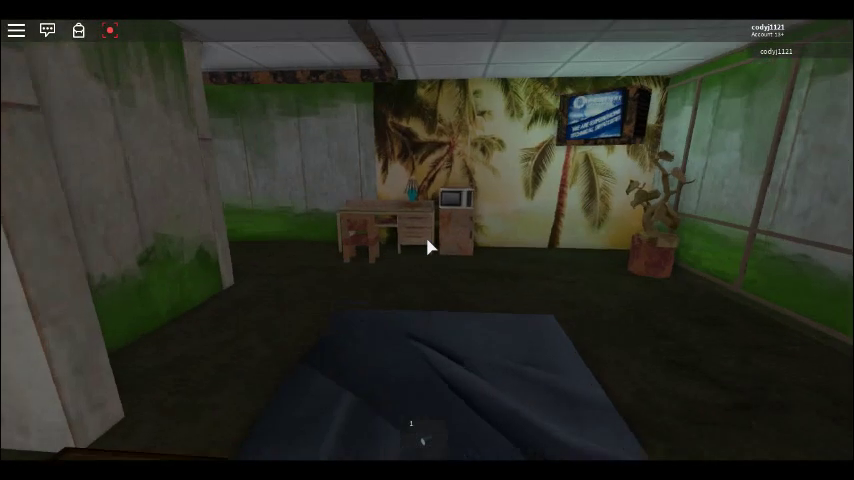
Open the decayed room's dark doorway and step through toward the misty facility.
key("w")
key("w")
key("w")
key("w")
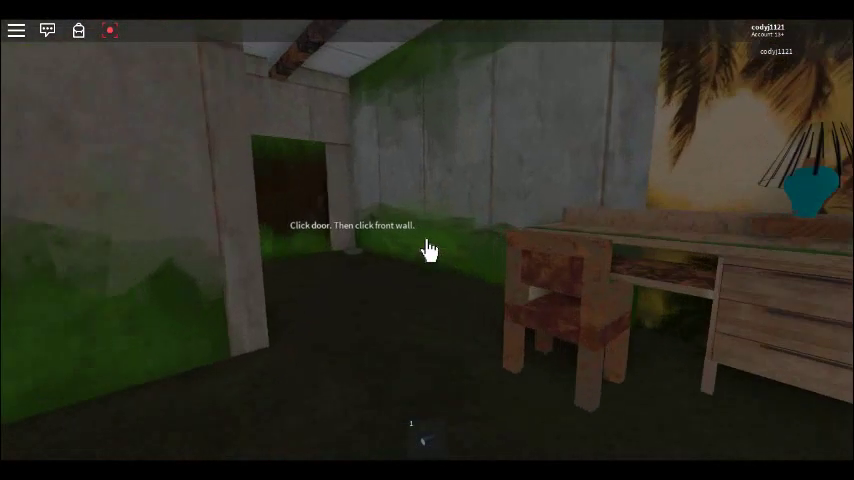
key("w")
key("w")
key("w")
left_click(429, 250)
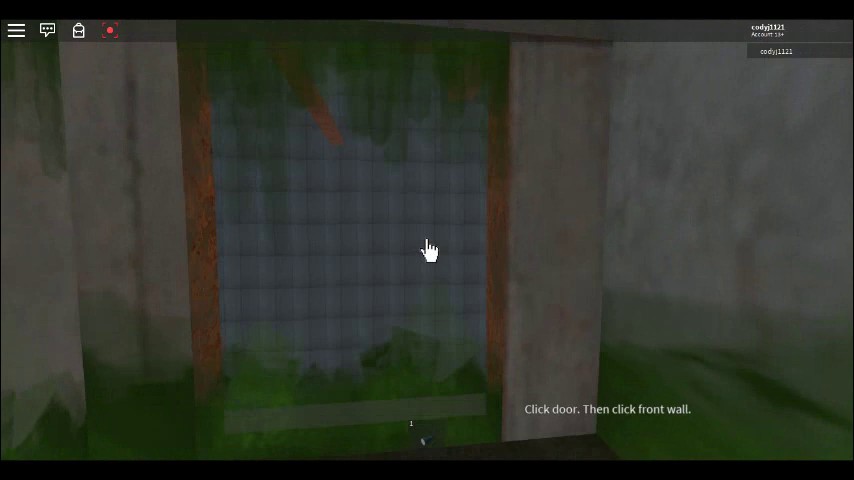
key("w")
key("w")
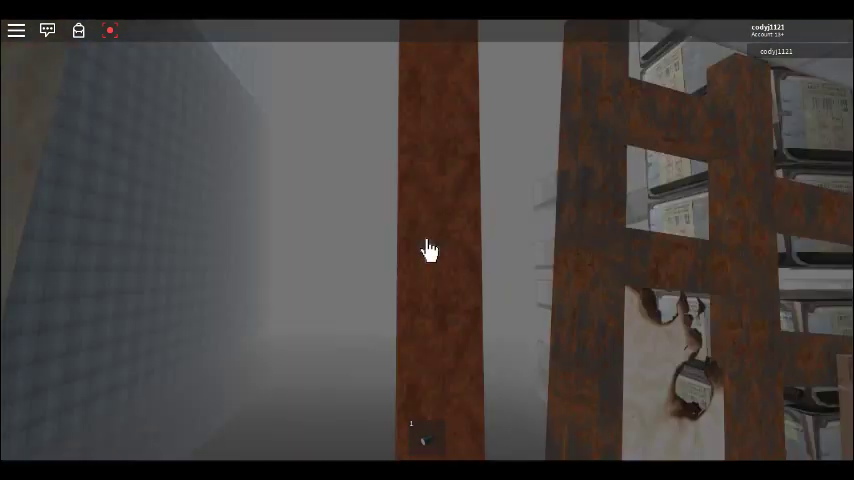
Walk back beside the bed, facing the door and green wall.
key("w")
key("w")
key("w")
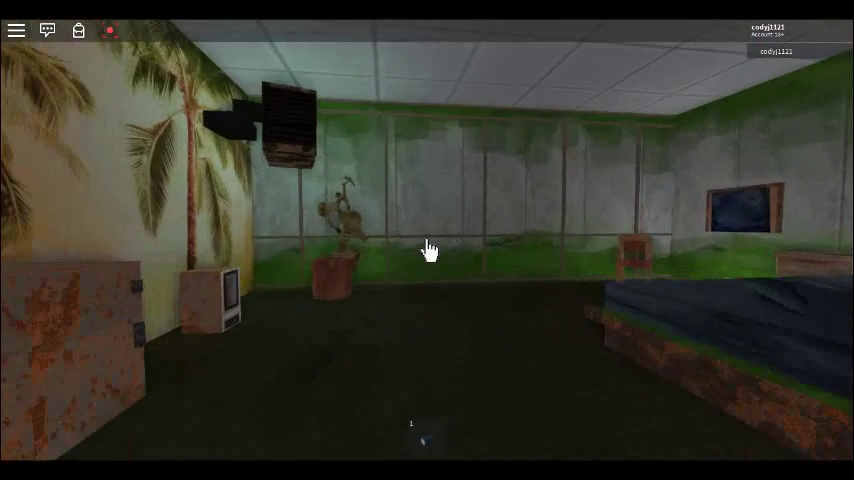
key("w")
key("w")
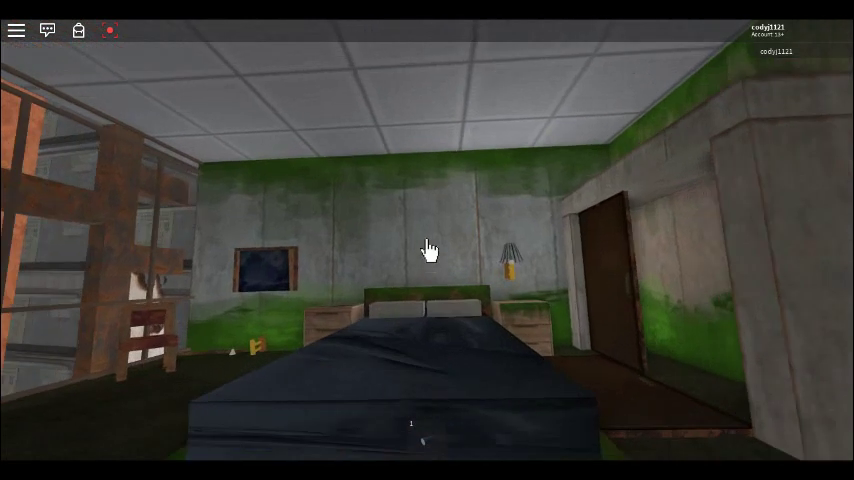
left_click_drag(429, 249, 429, 249)
key("w")
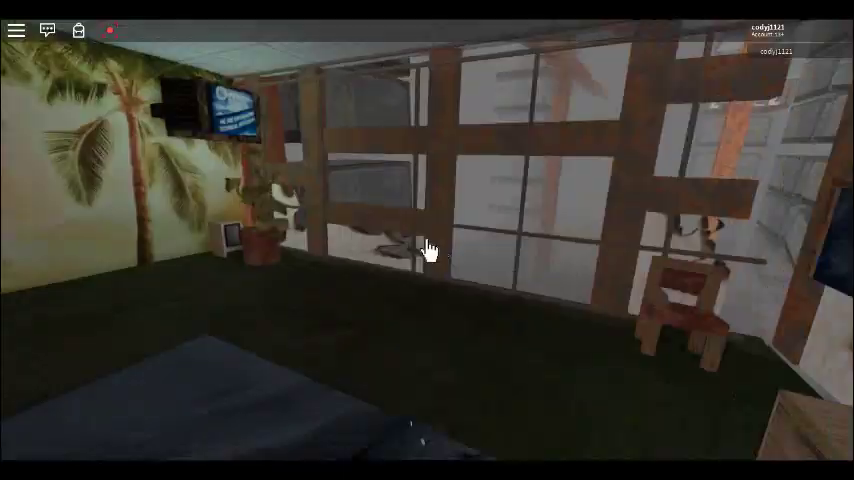
Look around the rusting room's desk, palm wall, bed and TV.
key("s")
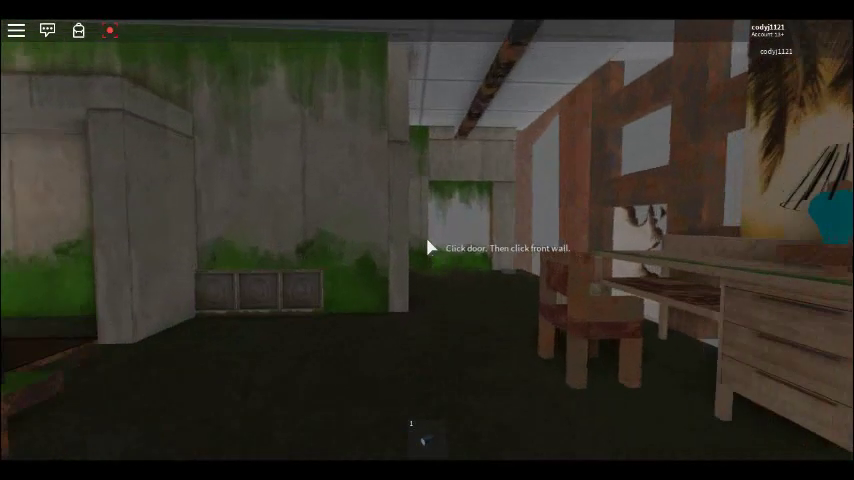
left_click_drag(429, 249, 429, 249)
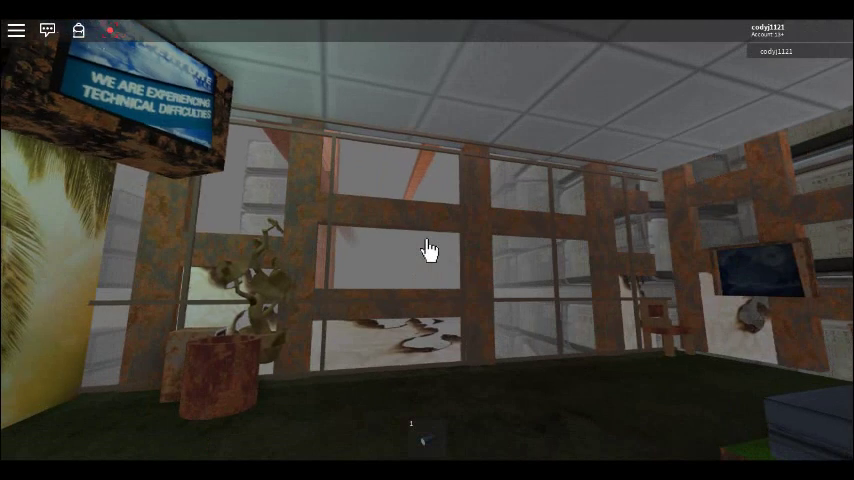
left_click_drag(429, 249, 429, 249)
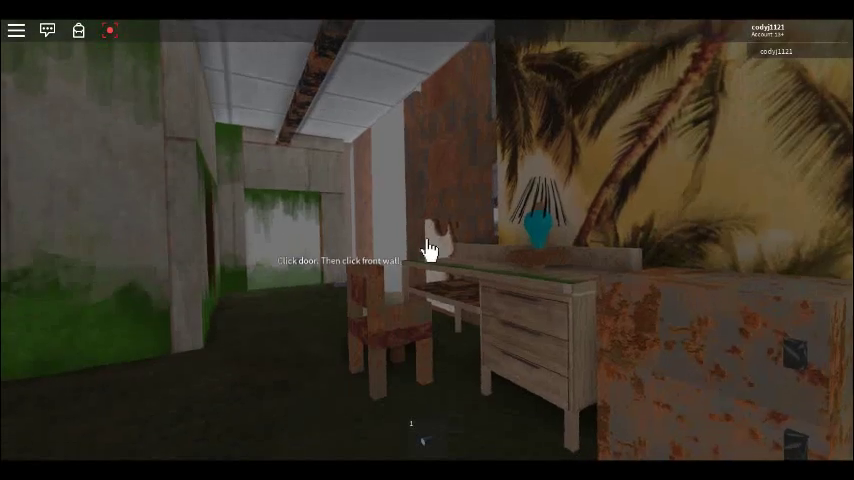
Walk down the mossy hallway past its brown walls and return to the bedroom.
key("w")
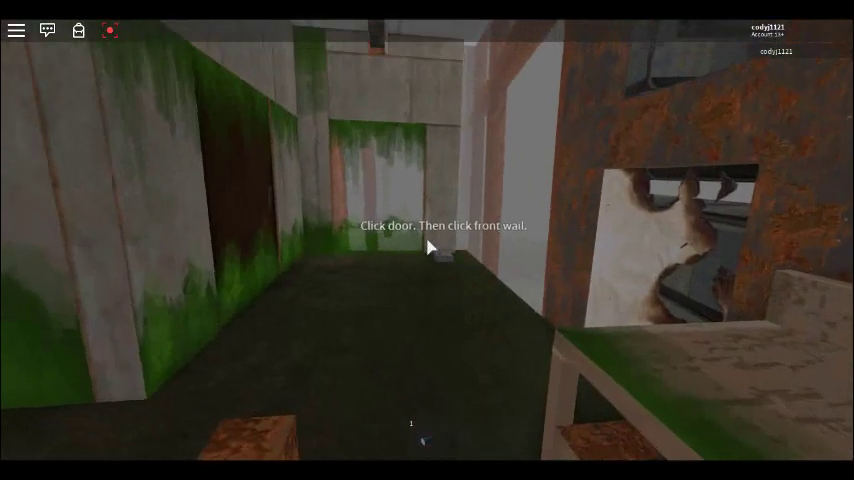
key("w")
left_click_drag(429, 249, 429, 249)
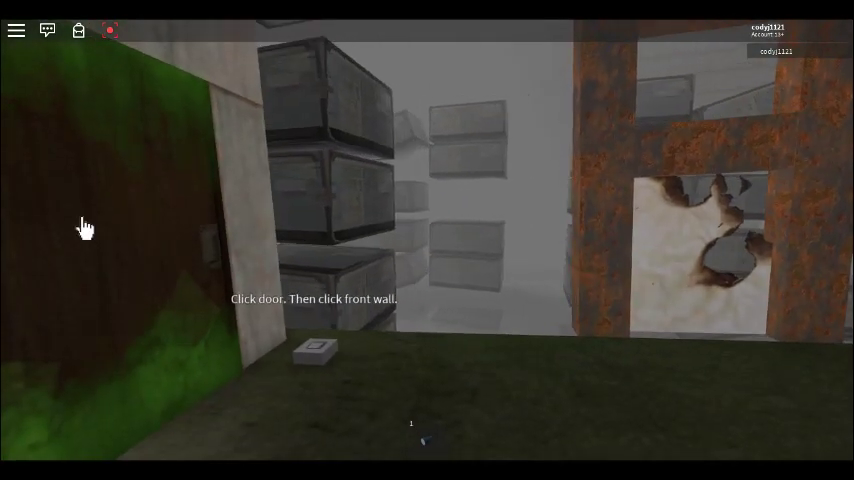
left_click_drag(192, 300, 429, 249)
key("w")
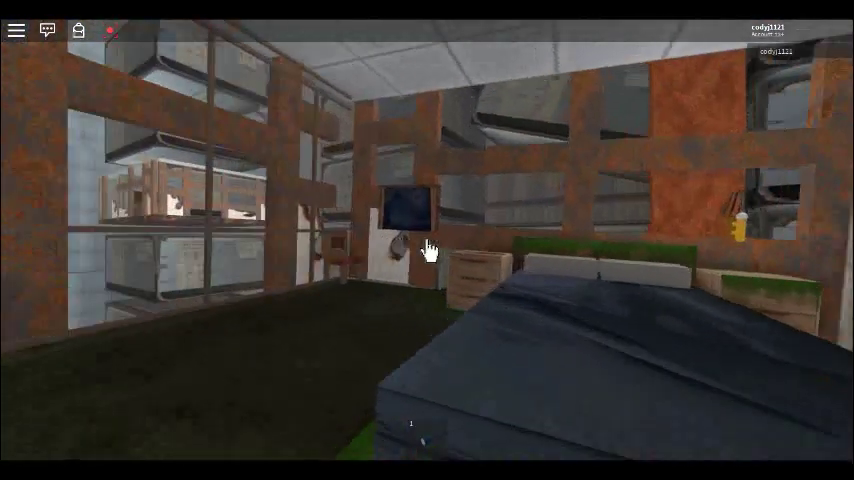
left_click_drag(429, 249, 429, 249)
key("w")
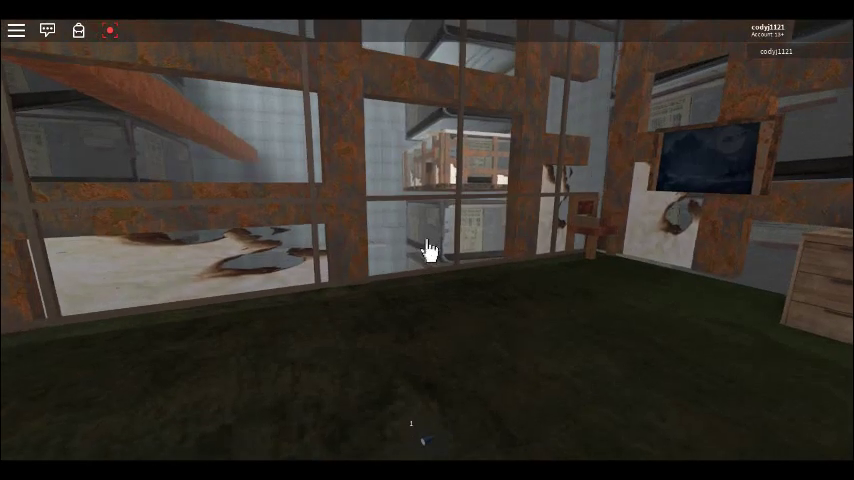
scroll(429, 249, "down", 3)
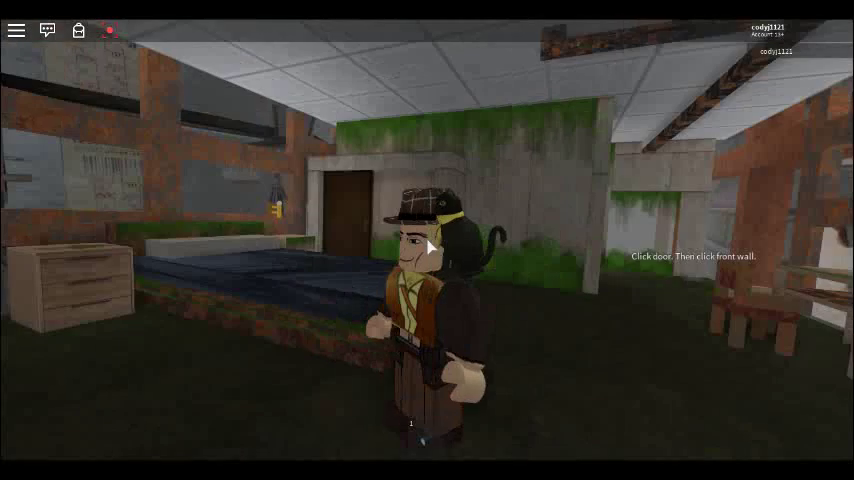
Walk past the bed to the rusty windows to watch the facility outside.
left_click_drag(429, 249, 429, 249)
scroll(429, 244, "up", 3)
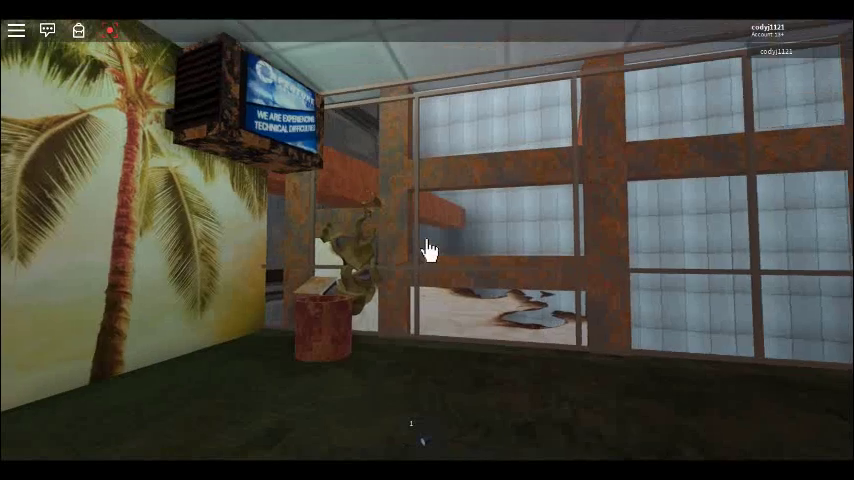
key("w")
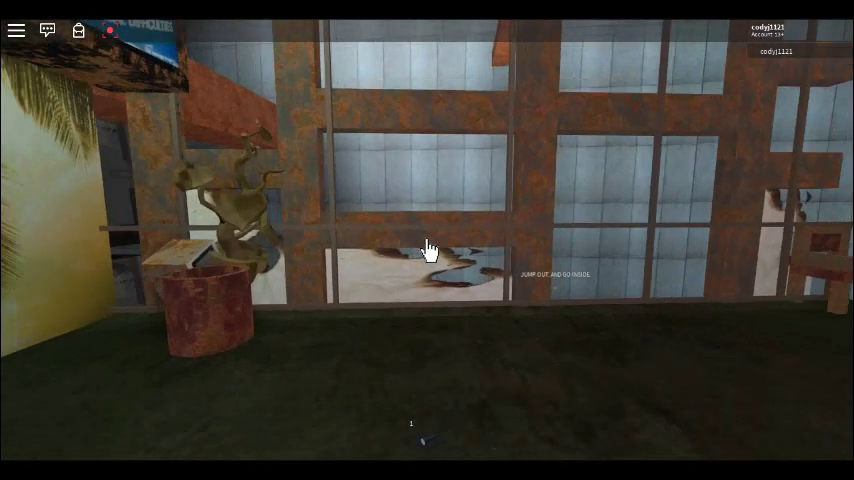
left_click_drag(429, 249, 429, 249)
key("w")
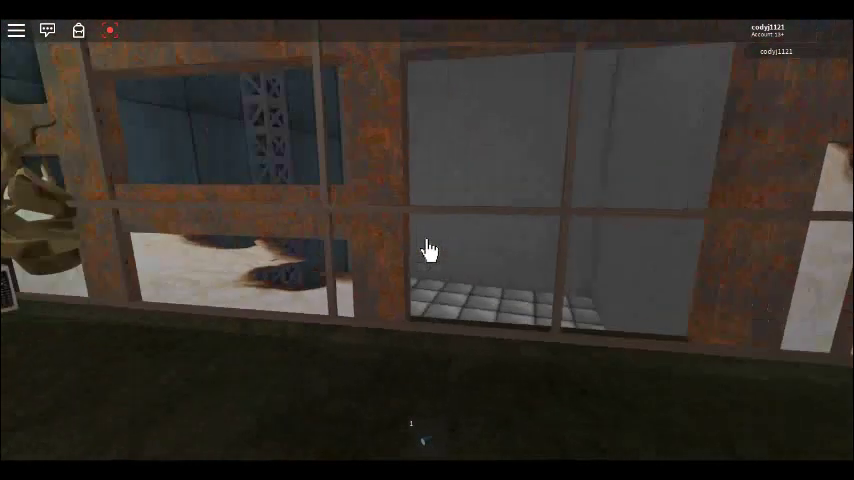
scroll(429, 249, "down", 3)
scroll(429, 249, "down", 2)
Have the avatar dance, then turn toward the mossy wall and brown wooden door.
key("w")
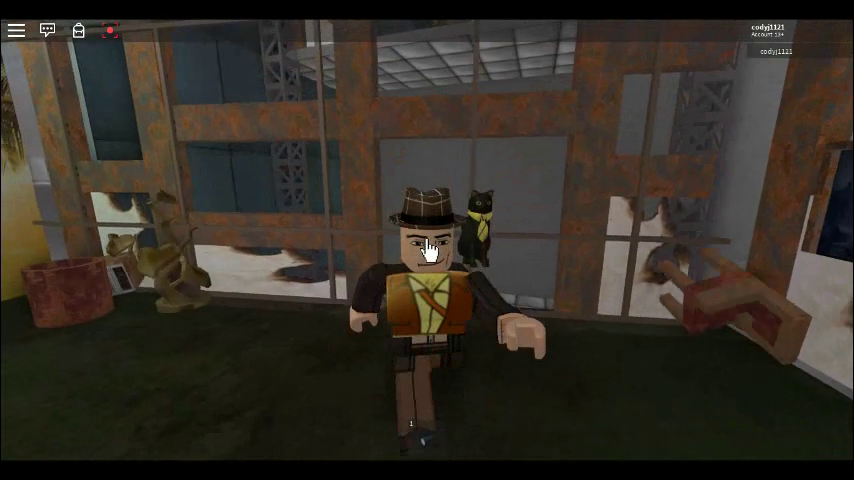
key("s")
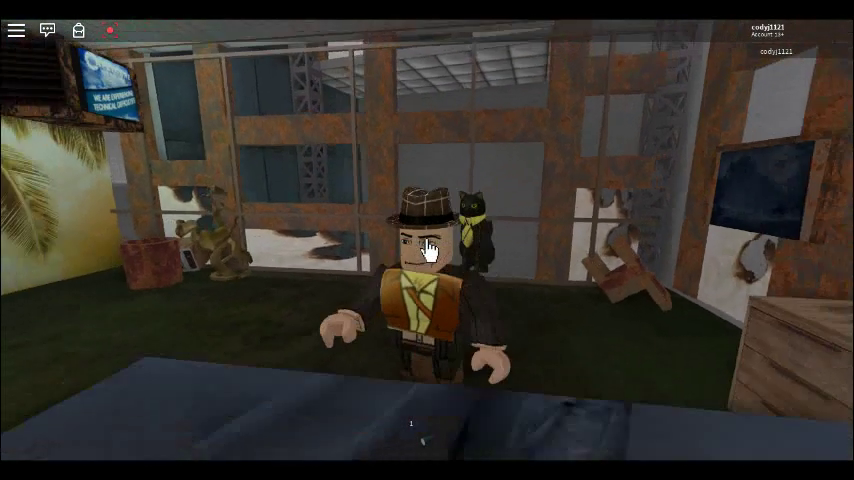
scroll(429, 249, "up", 5)
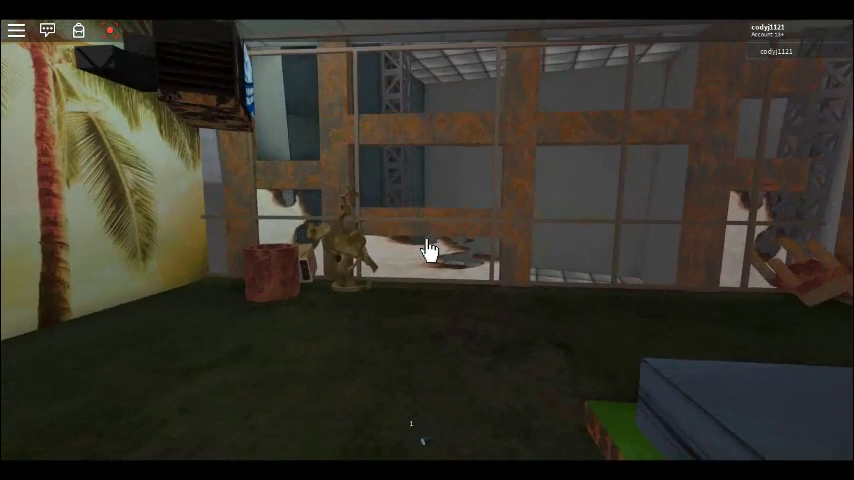
right_click(429, 249)
right_click(429, 248)
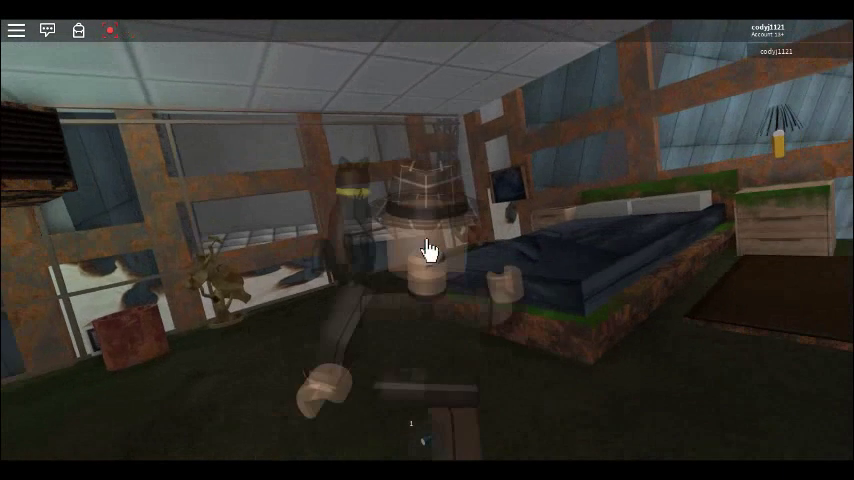
right_click(429, 248)
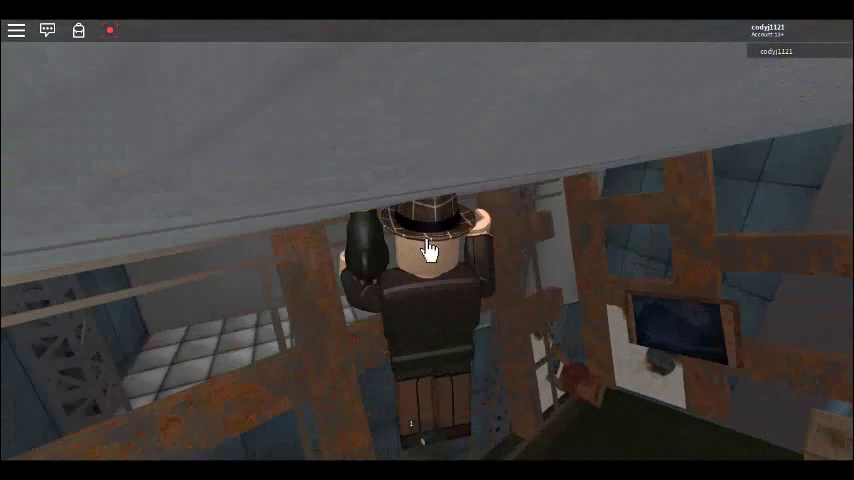